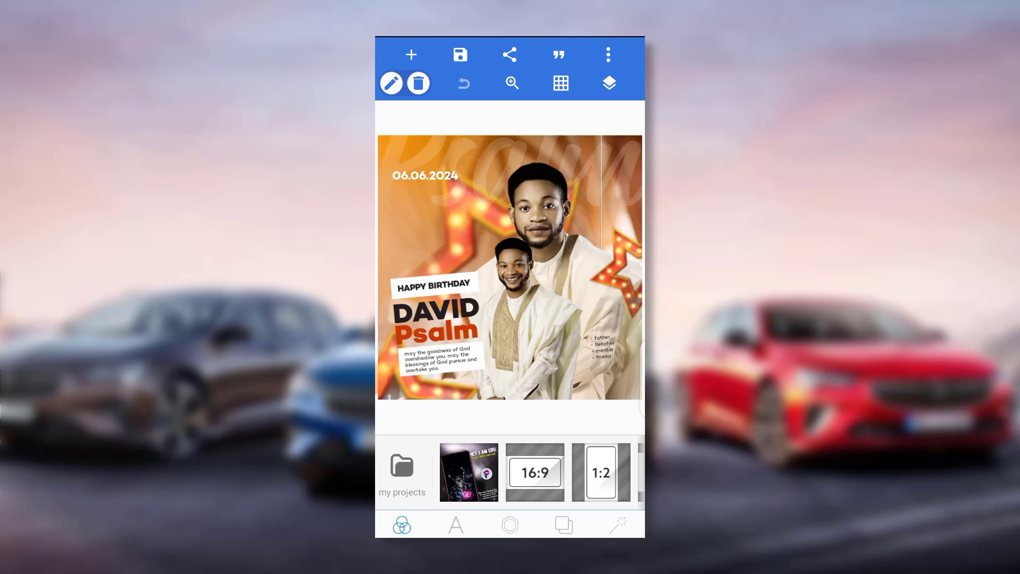
click(610, 83)
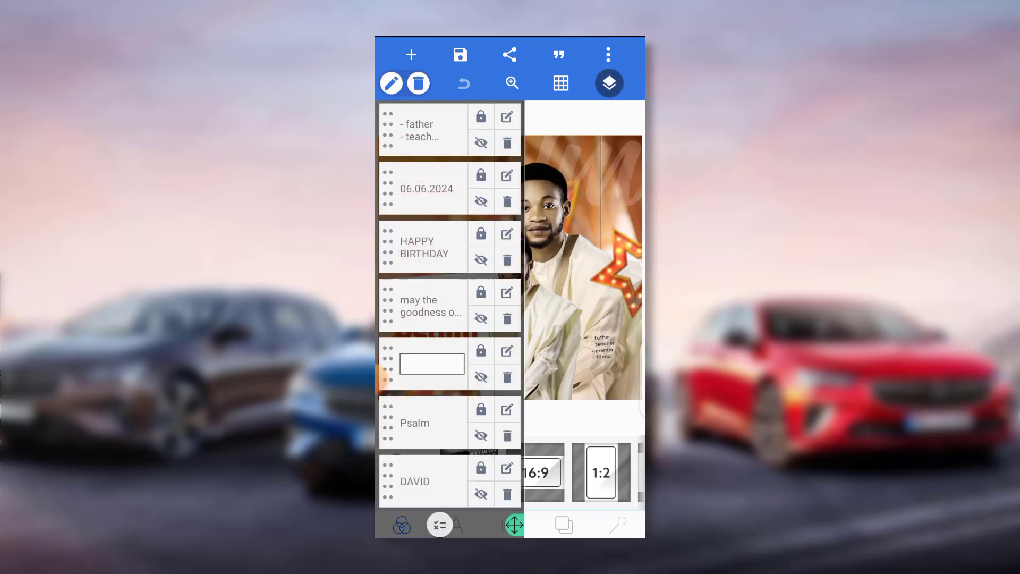
scroll(449, 319, down, 5)
scroll(449, 319, down, 5)
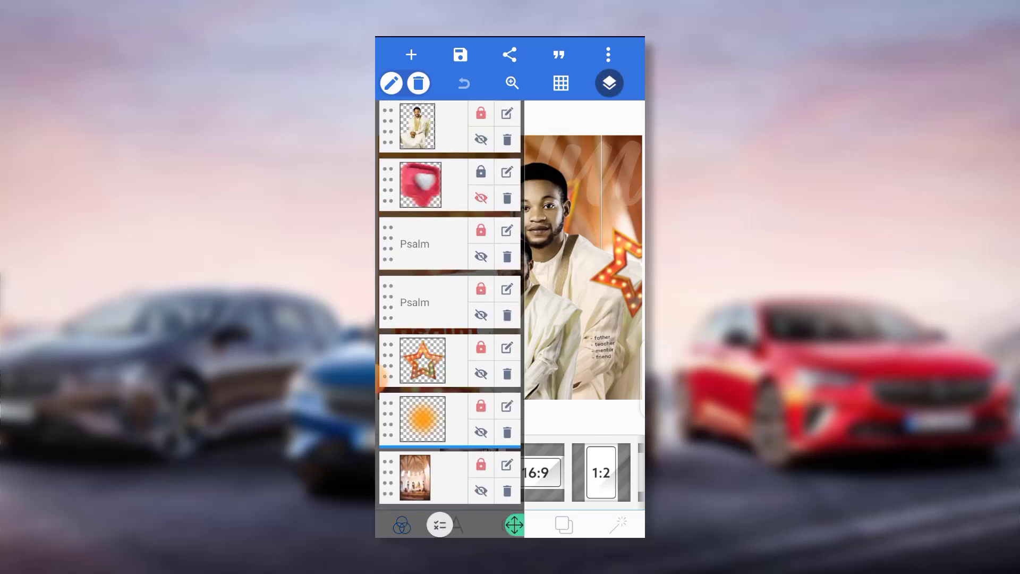
scroll(443, 438, up, 5)
scroll(443, 437, down, 5)
scroll(443, 437, down, 3)
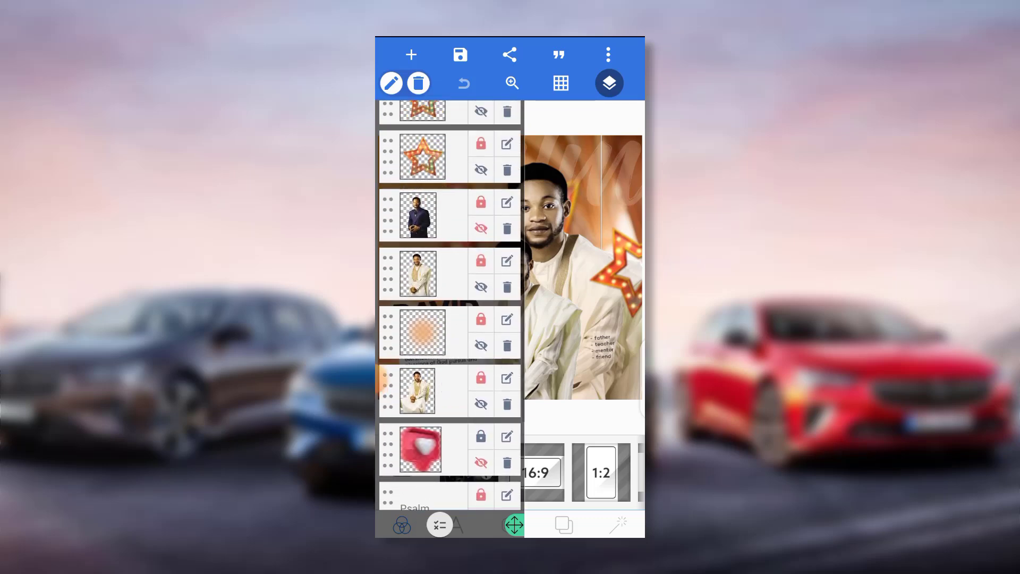
scroll(451, 303, up, 5)
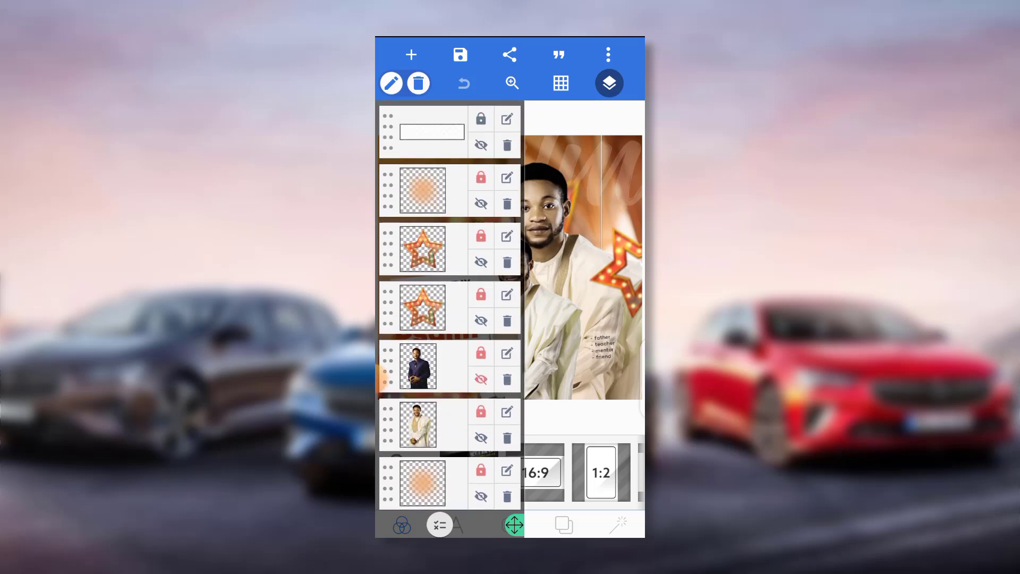
scroll(451, 303, down, 5)
scroll(451, 303, down, 3)
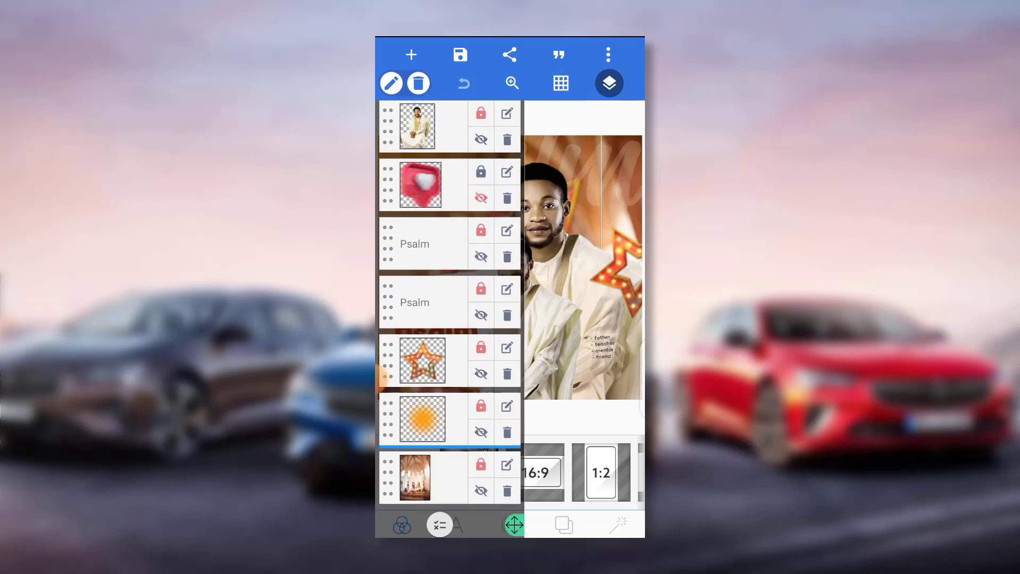
scroll(450, 303, up, 5)
scroll(450, 303, up, 3)
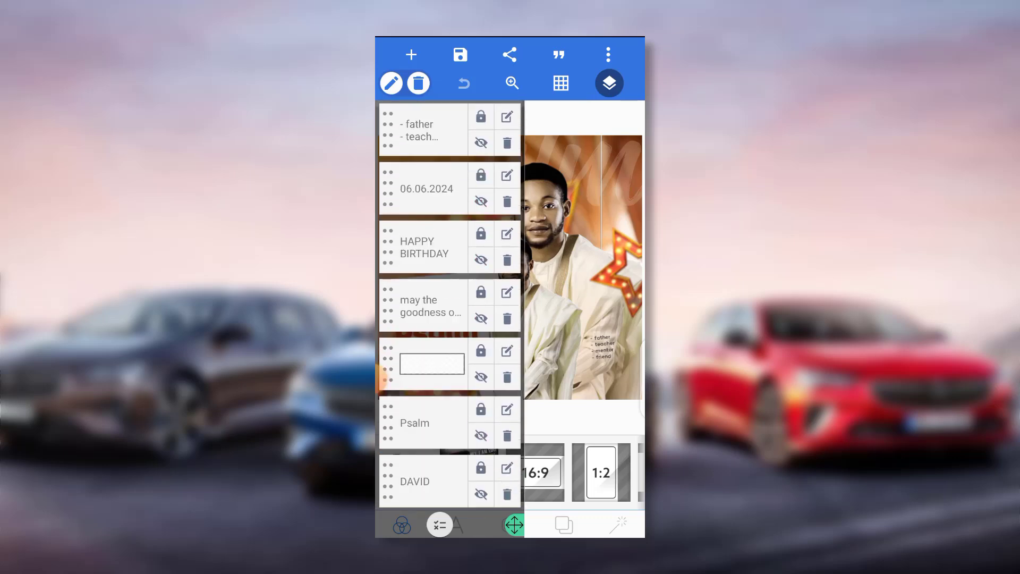
click(611, 83)
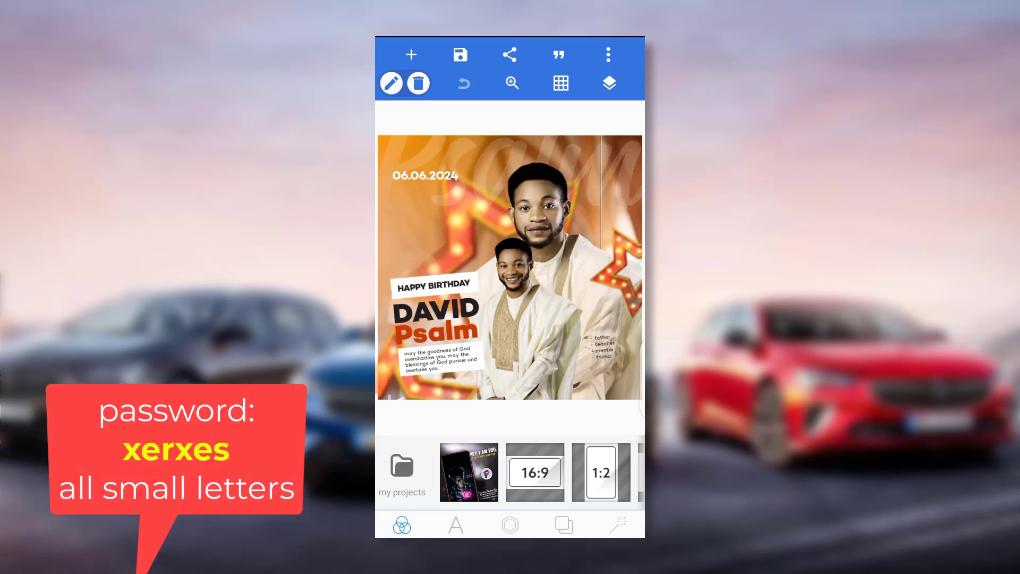
- Hide the father, date, HAPPY BIRTHDAY, blessing, Psalm, DAVID and blank box layers
click(609, 84)
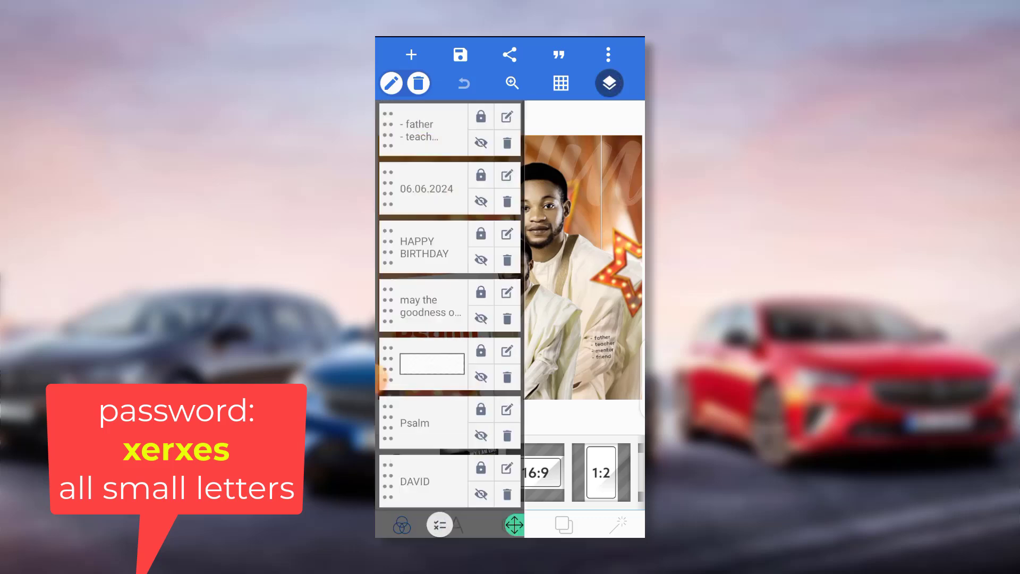
click(480, 143)
click(481, 201)
click(480, 259)
click(481, 317)
click(481, 376)
click(481, 435)
scroll(450, 319, down, 5)
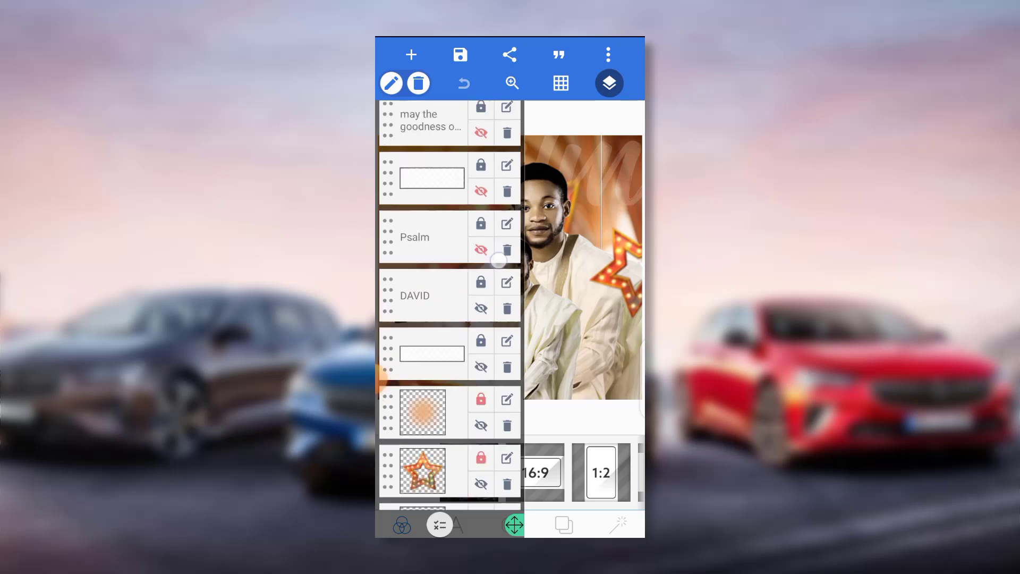
click(481, 276)
click(481, 336)
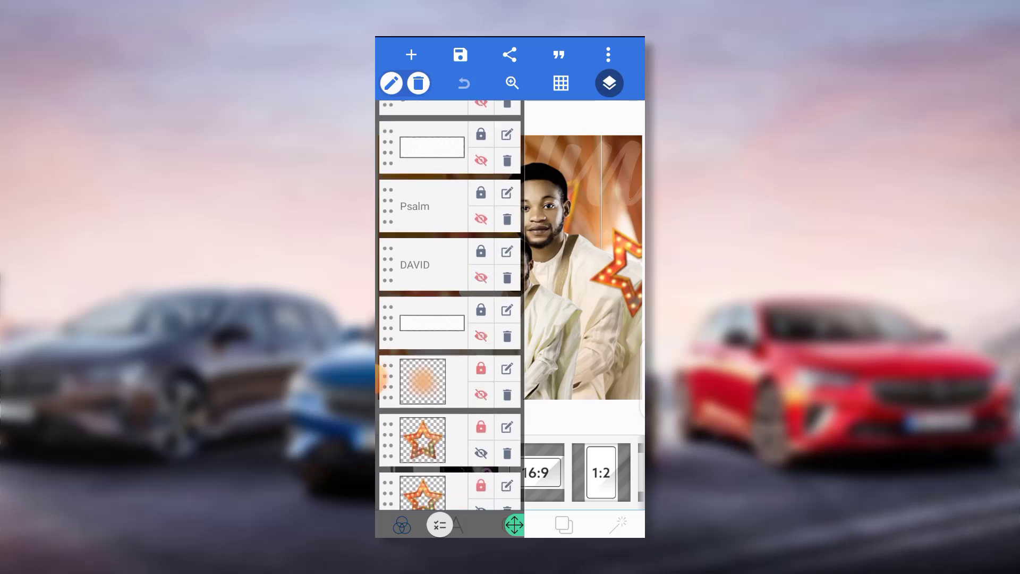
scroll(451, 320, down, 5)
- Hide the extra star, both portraits, both Psalm layers, sun glow and church photo
click(481, 322)
click(481, 439)
scroll(451, 319, down, 5)
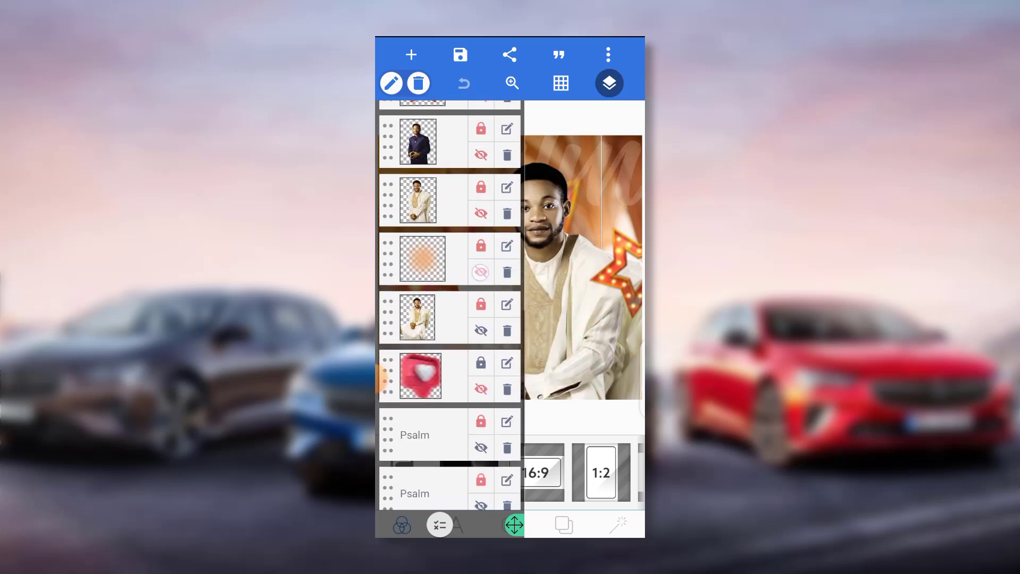
click(480, 330)
scroll(450, 319, down, 4)
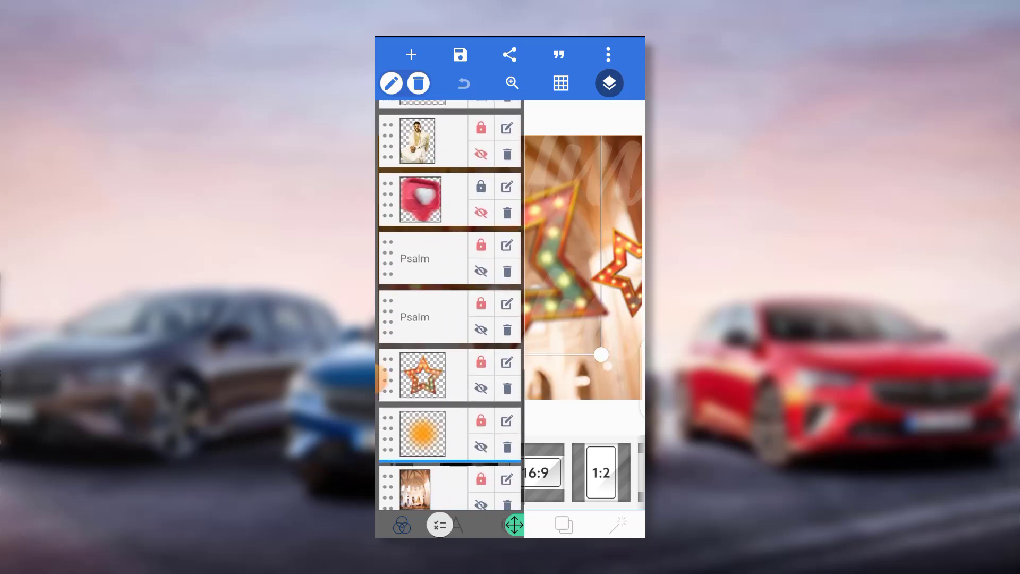
click(480, 269)
click(481, 388)
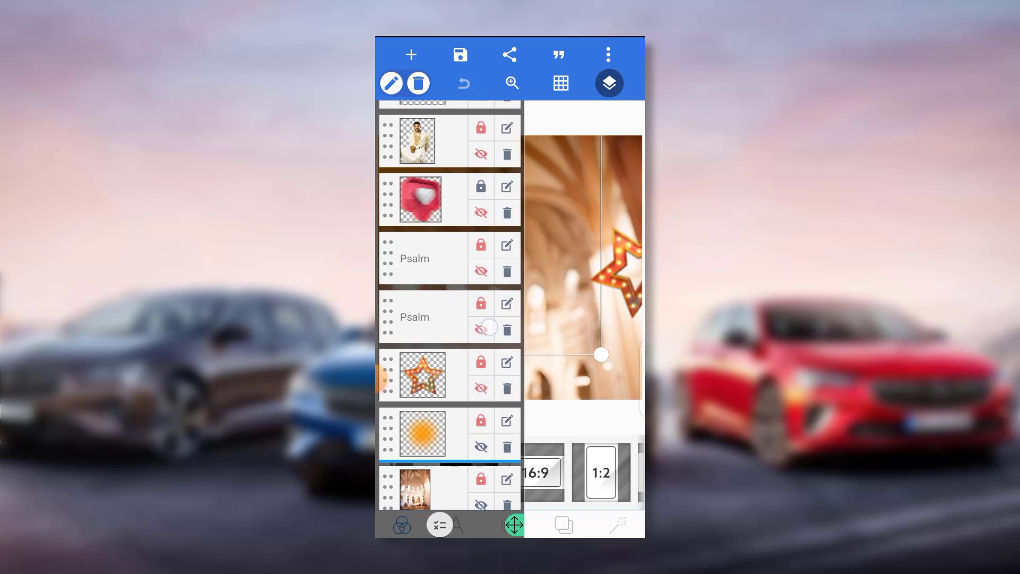
click(480, 329)
scroll(451, 320, down, 1)
click(480, 431)
click(481, 490)
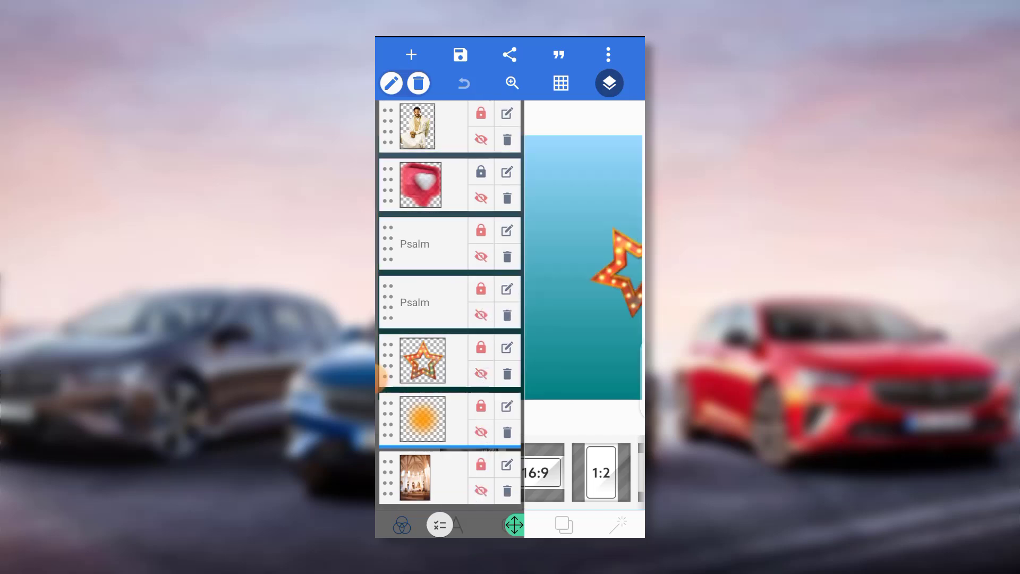
click(609, 83)
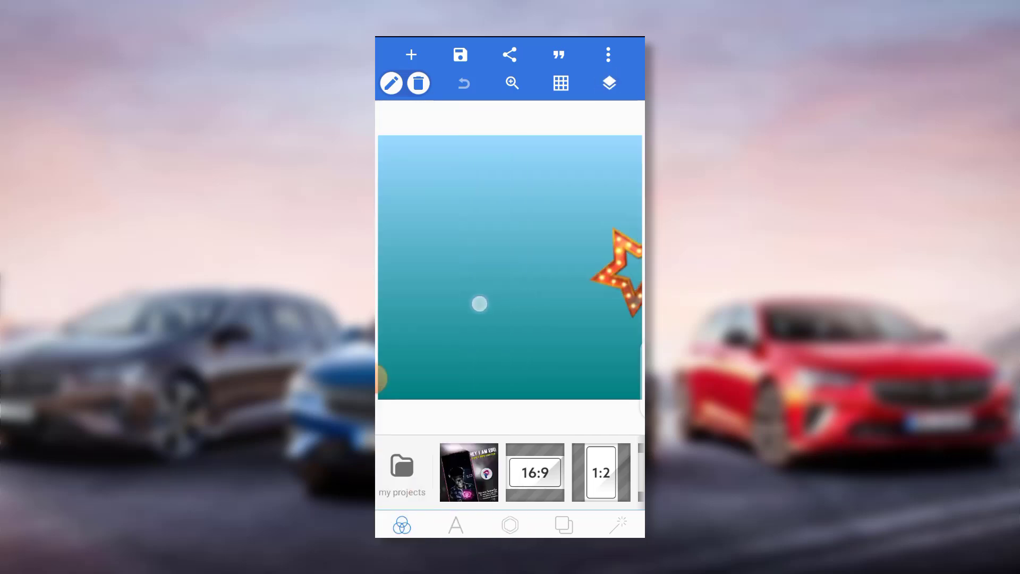
drag(622, 283, 480, 304)
click(609, 83)
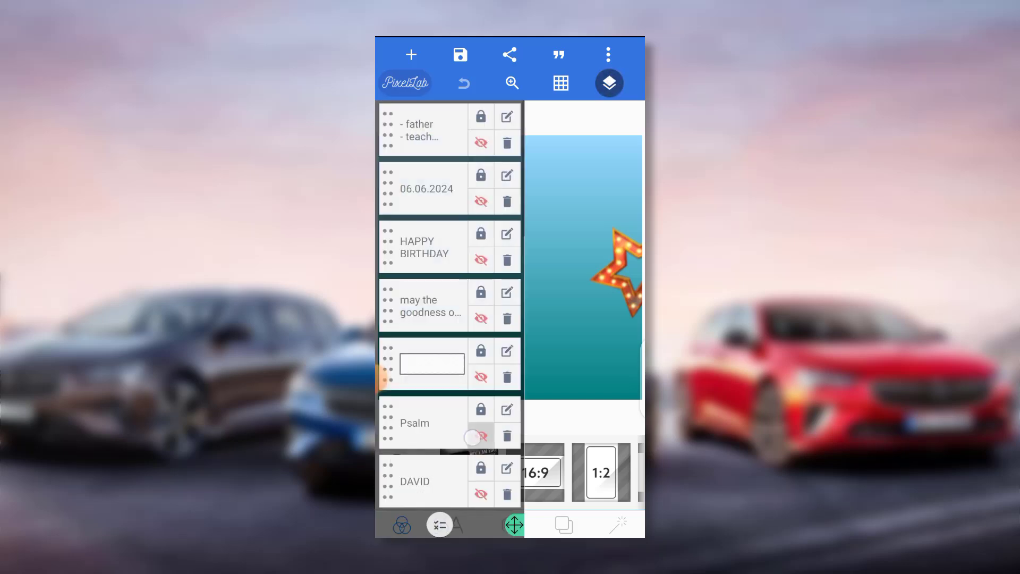
scroll(450, 304, down, 10)
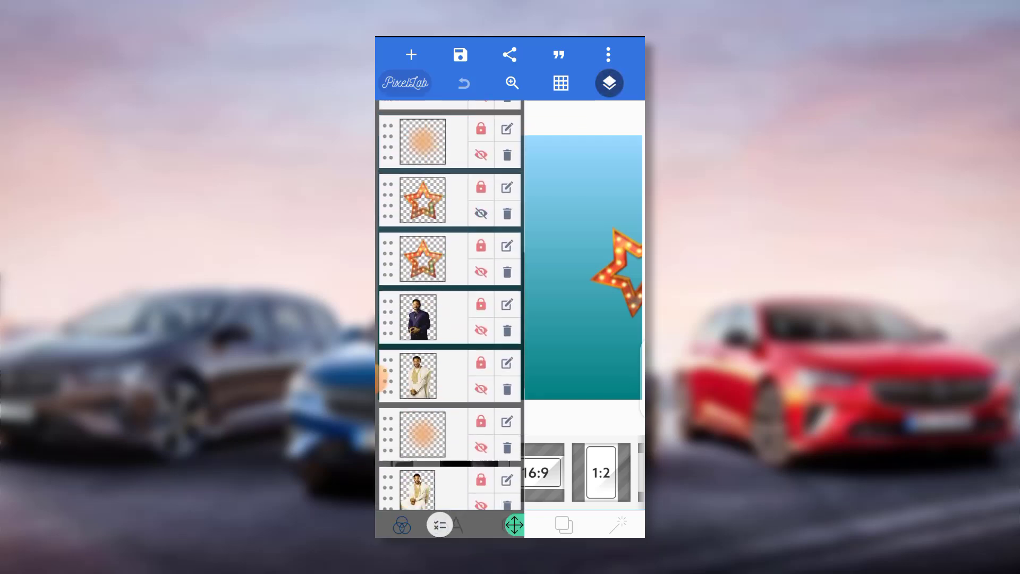
- Centre, enlarge and tilt the star, and make the canvas background transparent
click(434, 257)
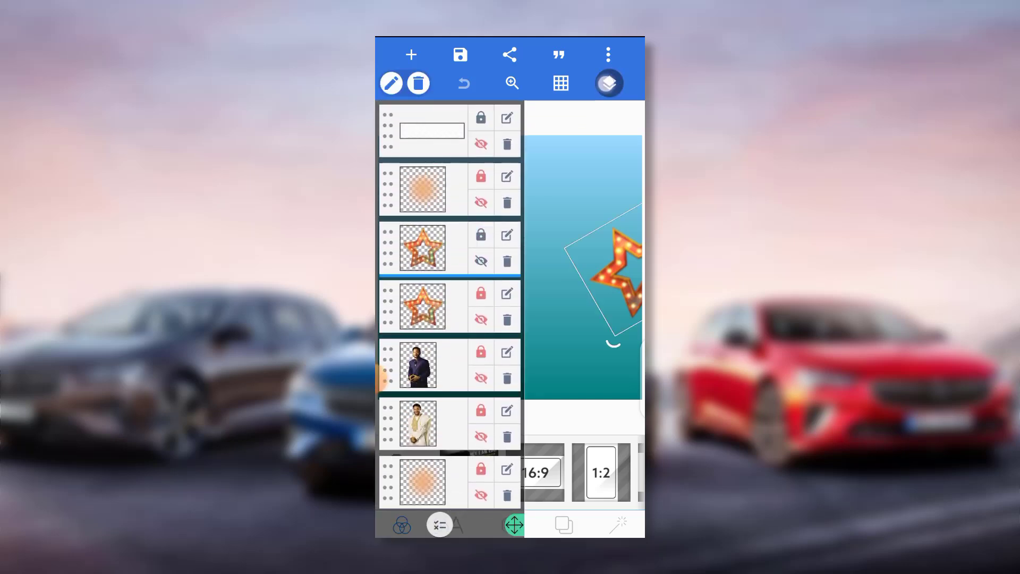
drag(618, 272, 437, 251)
drag(517, 269, 619, 296)
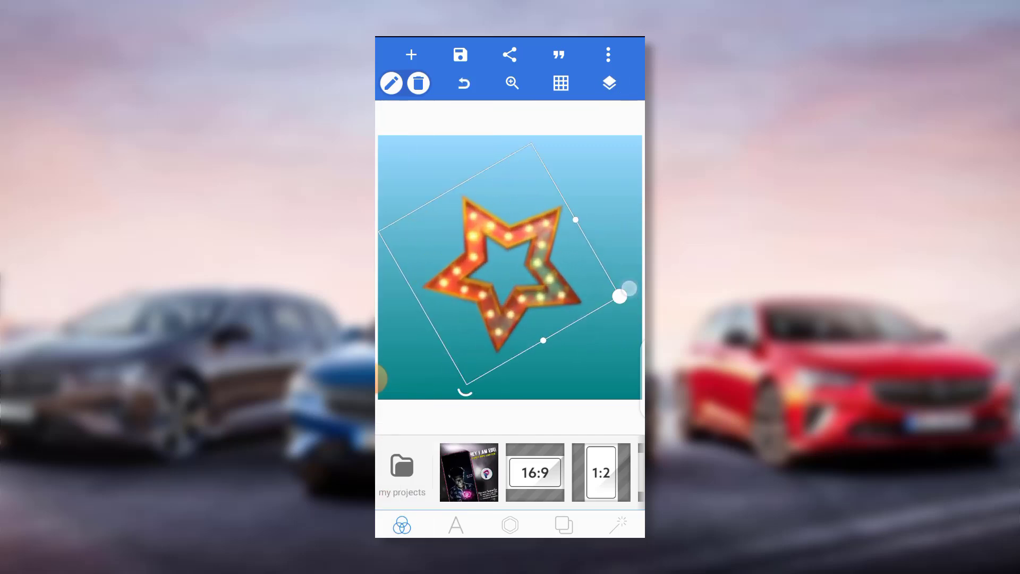
click(565, 525)
click(449, 470)
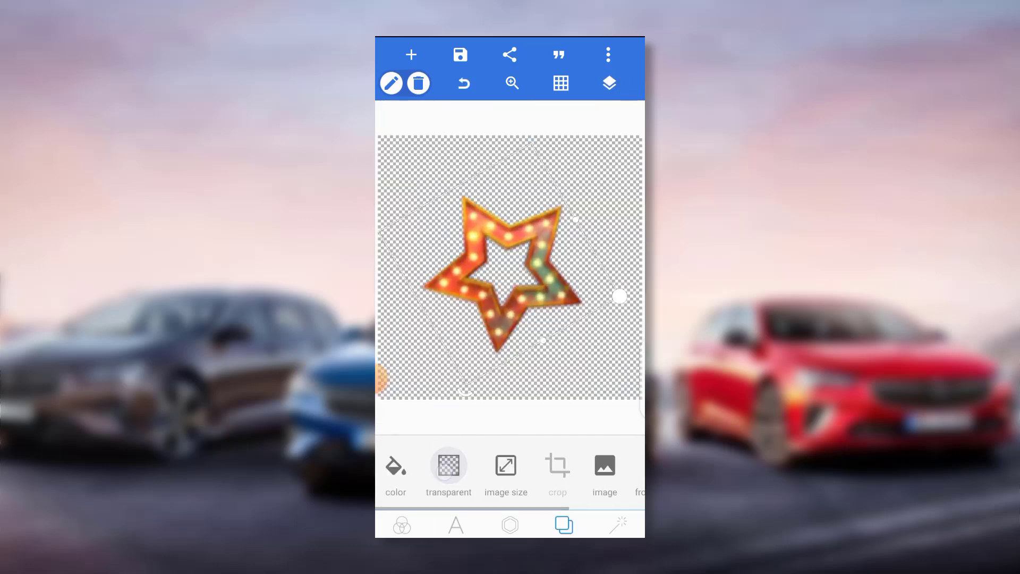
- Save the star to the gallery as an ultra-quality PNG image and bring up project options
click(460, 54)
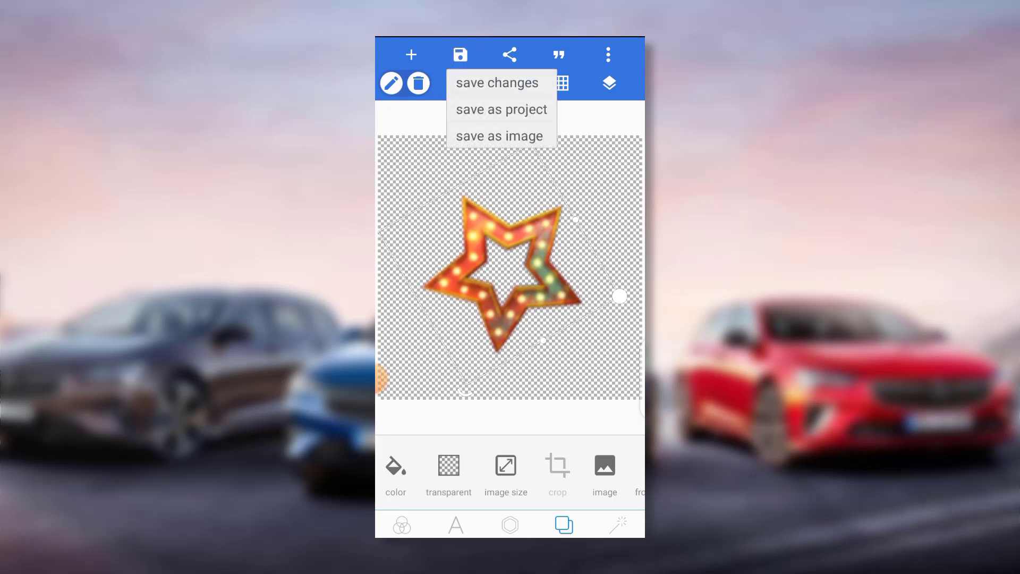
click(526, 138)
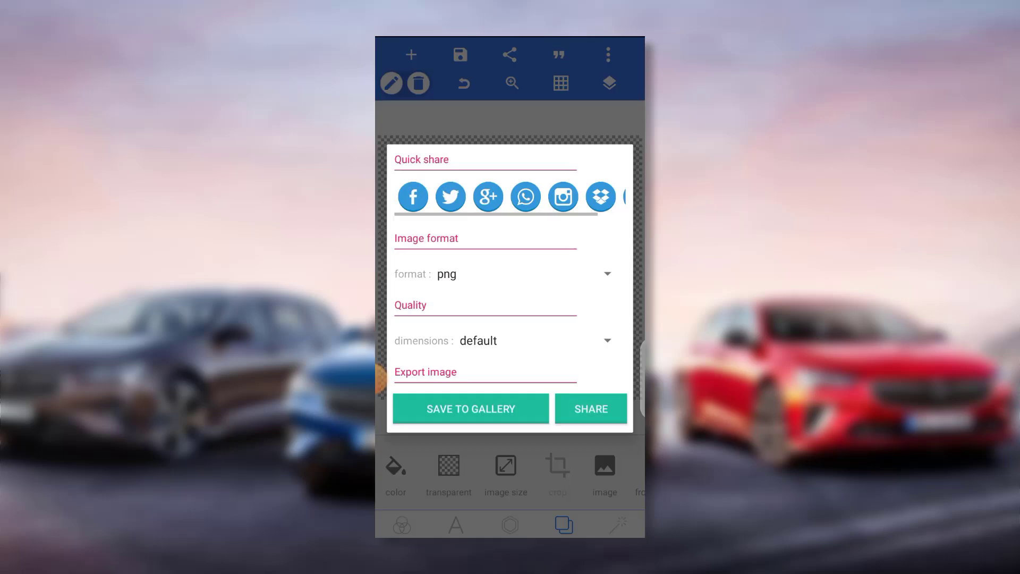
click(607, 340)
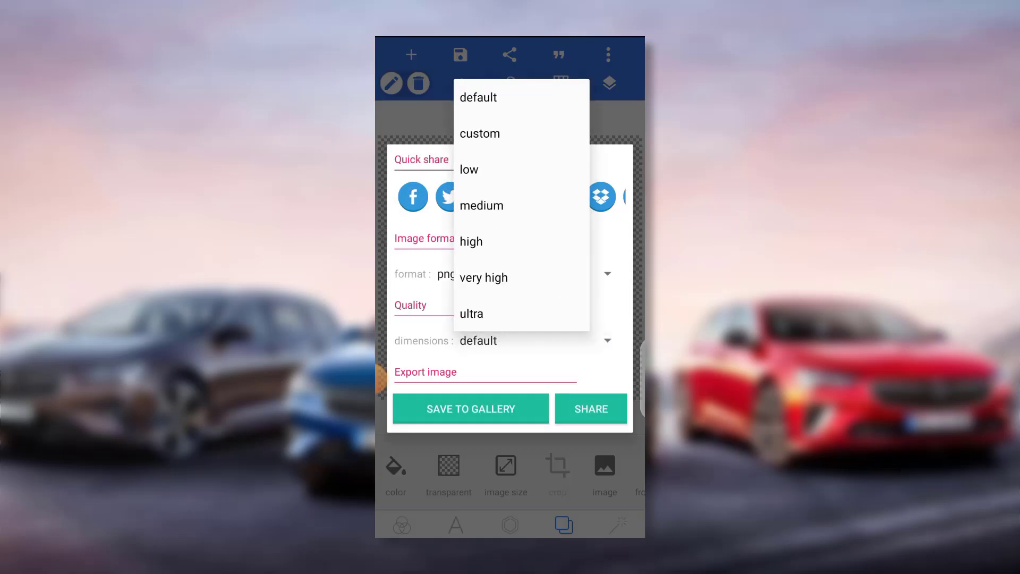
click(563, 310)
click(496, 410)
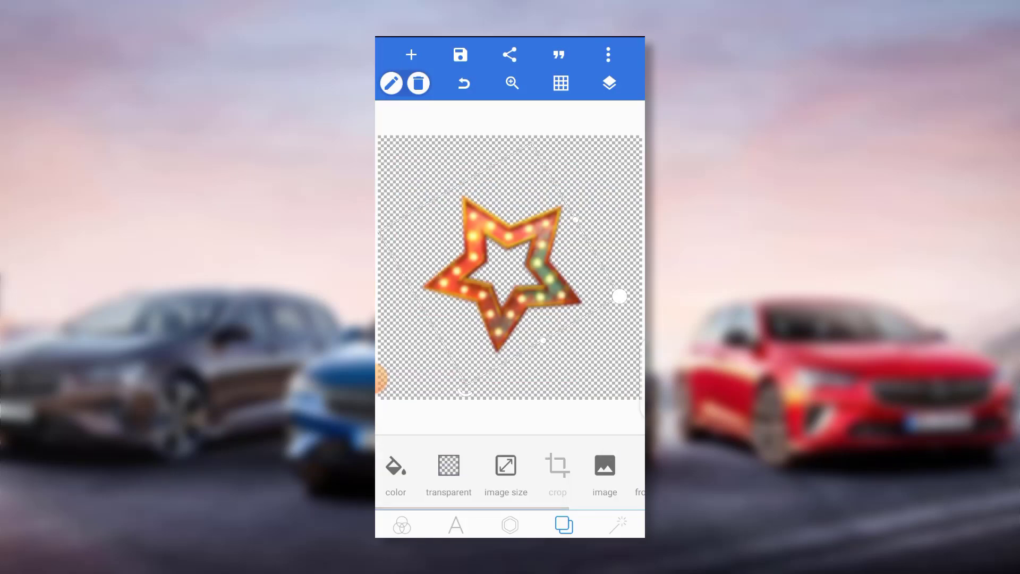
click(401, 524)
- Open the saved projects list and load Andrew's orange birthday flyer
click(402, 470)
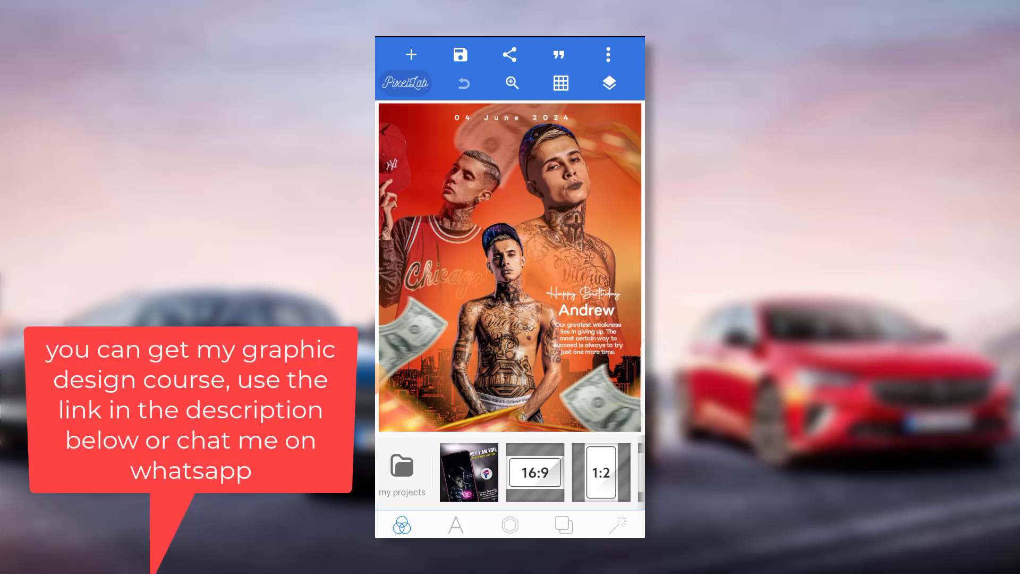
click(609, 83)
scroll(450, 303, down, 5)
scroll(450, 305, up, 5)
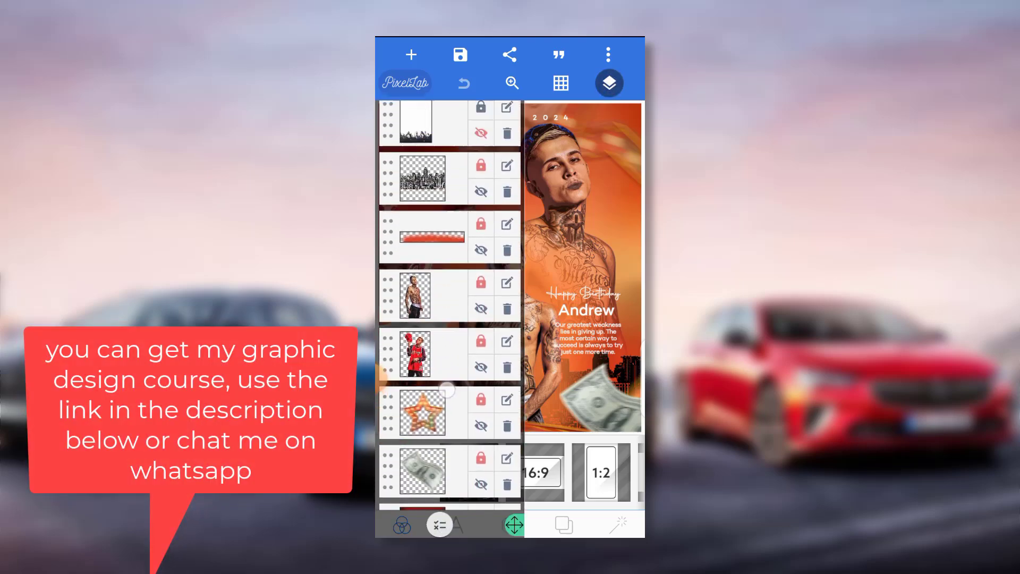
scroll(450, 319, up, 5)
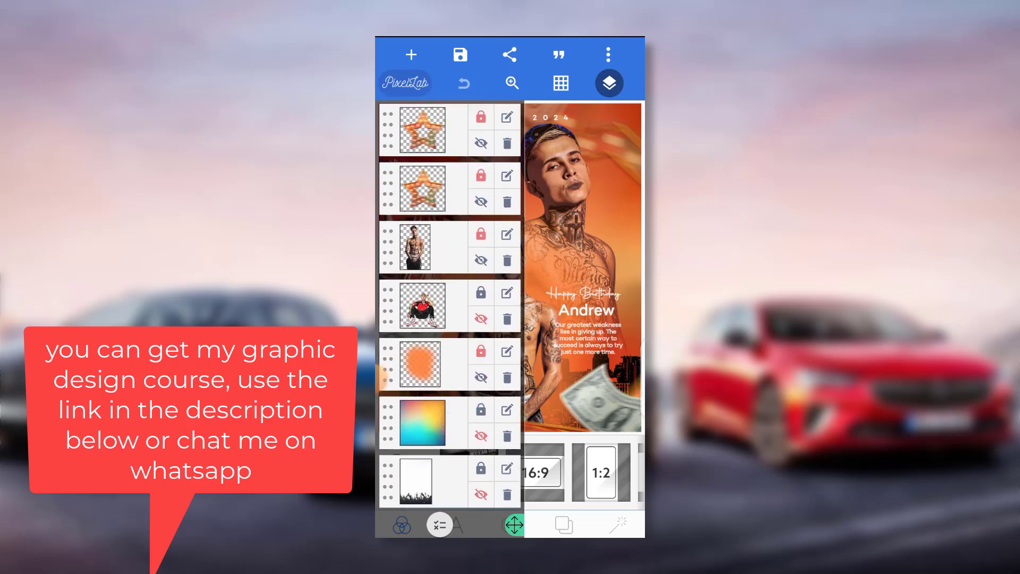
scroll(452, 336, up, 1)
scroll(452, 335, up, 2)
scroll(450, 319, up, 5)
click(609, 82)
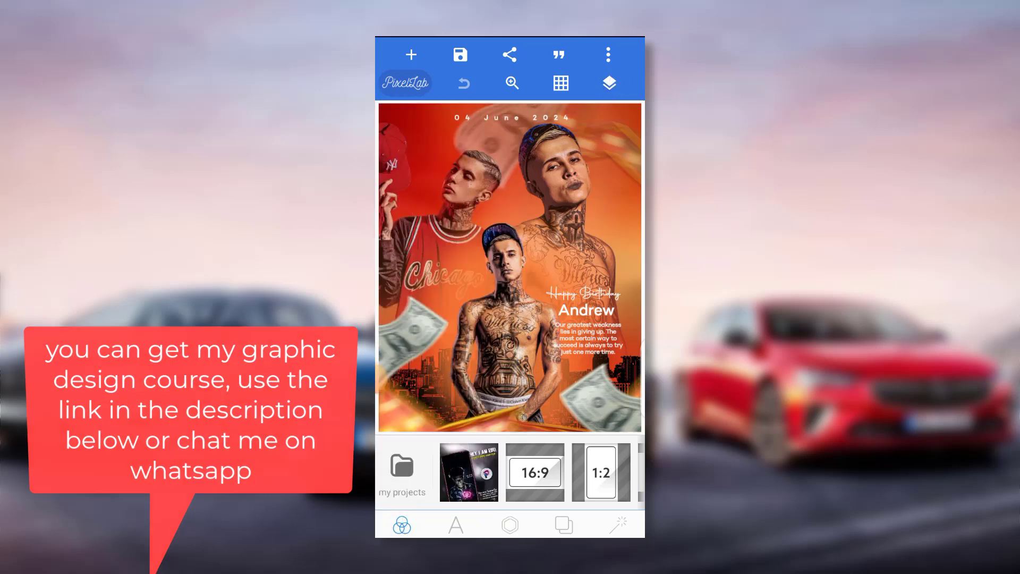